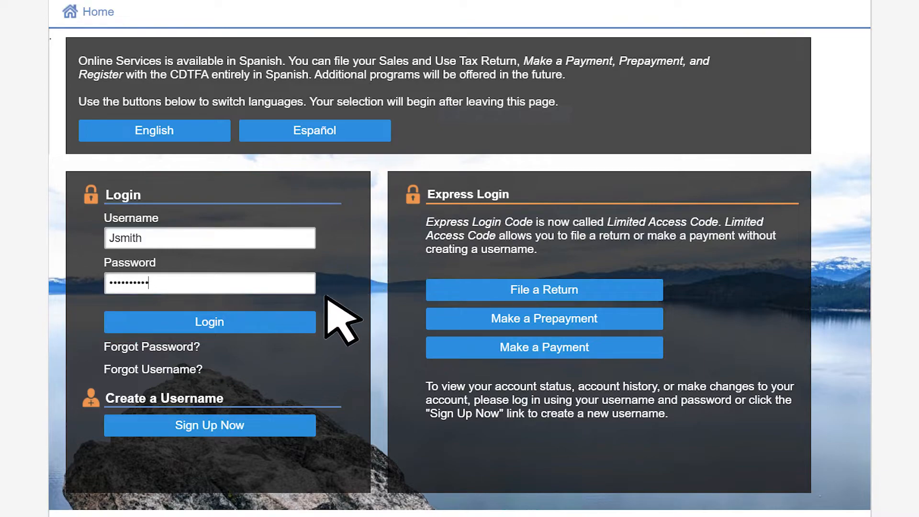
# Log in, open the Cigarette Dist/Importer account and file its 31-Aug-2021 period return
pyautogui.click(302, 322)
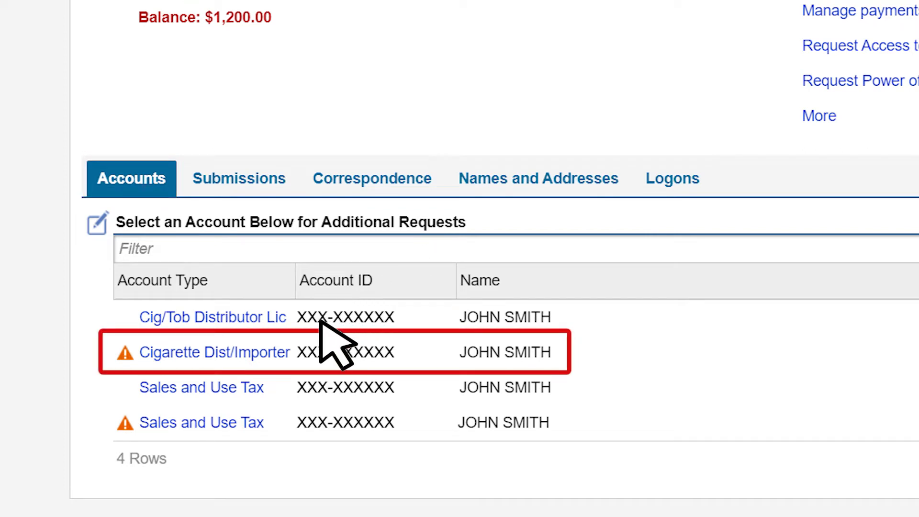
pyautogui.click(282, 352)
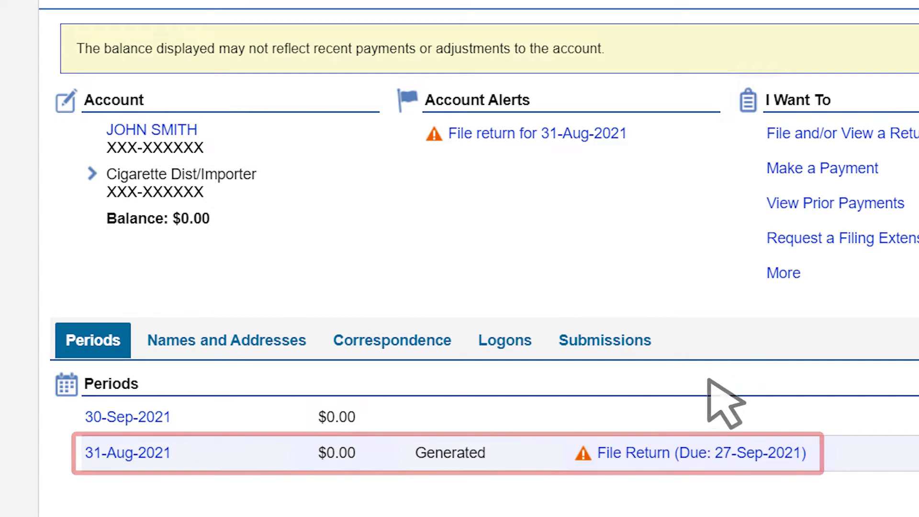
pyautogui.click(659, 452)
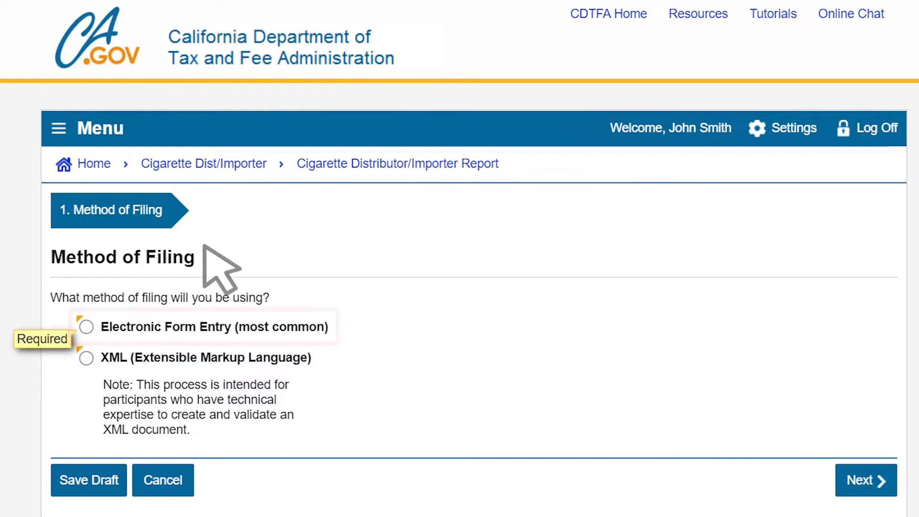
# Choose Electronic Form Entry filing and answer Yes to receiving, disbursing or stamping product
pyautogui.click(87, 326)
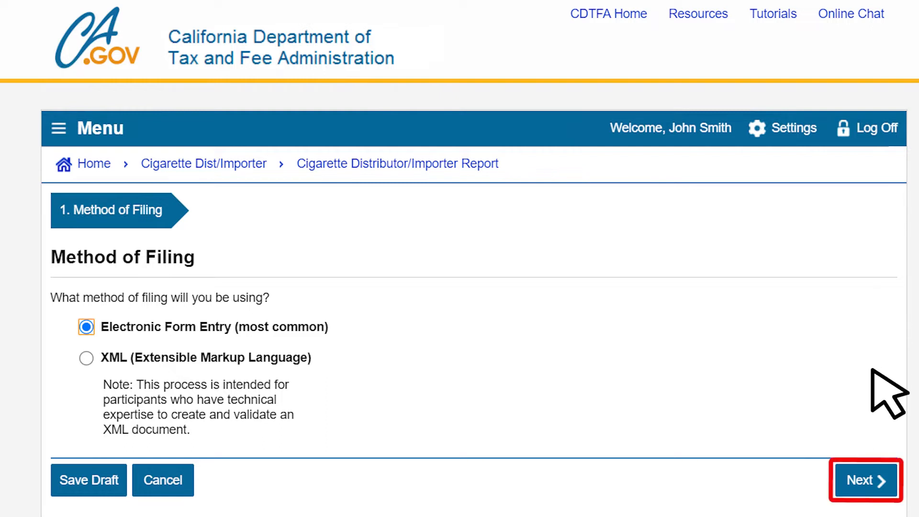
pyautogui.click(875, 478)
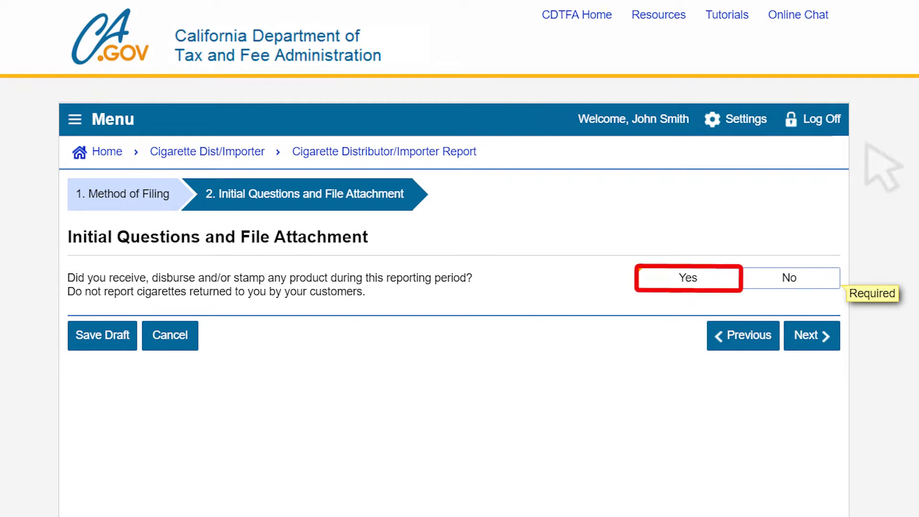
pyautogui.click(710, 275)
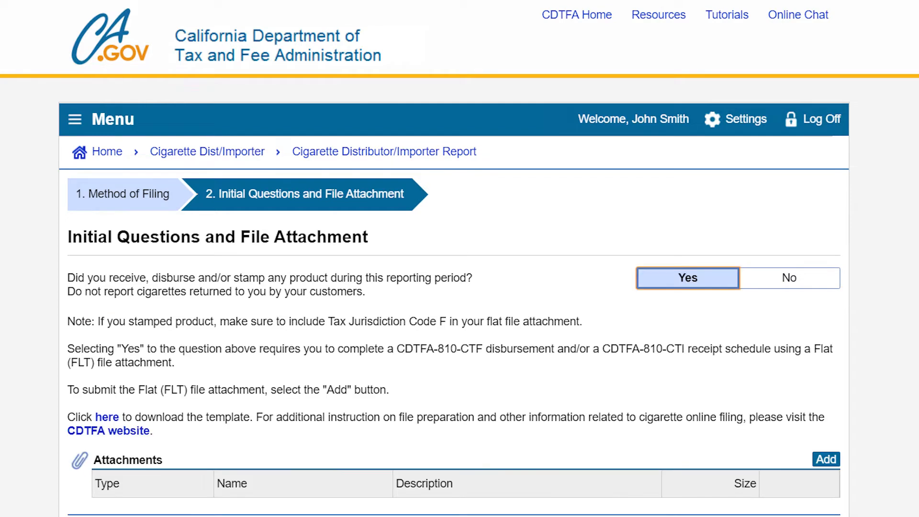
pyautogui.scroll(-2, 459, 258)
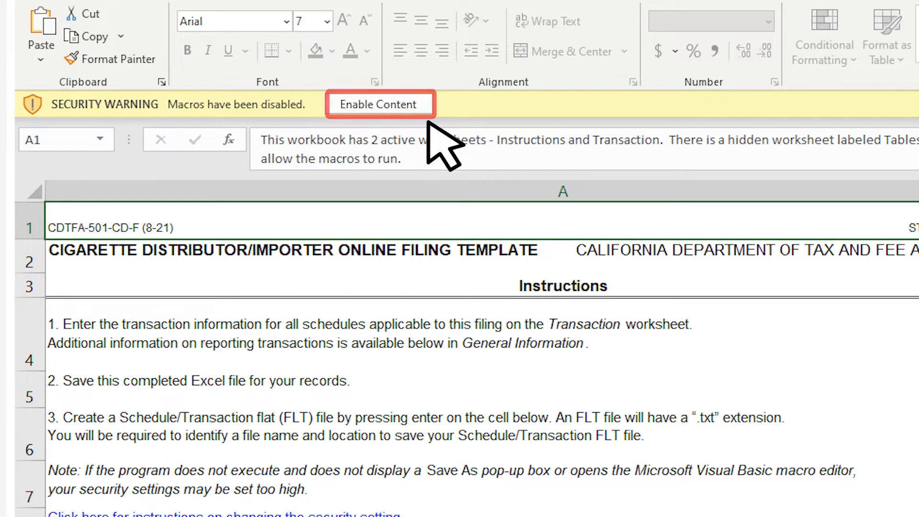
# Enable the template's macros, check the twelve Transaction rows, then return to Instructions
pyautogui.click(415, 107)
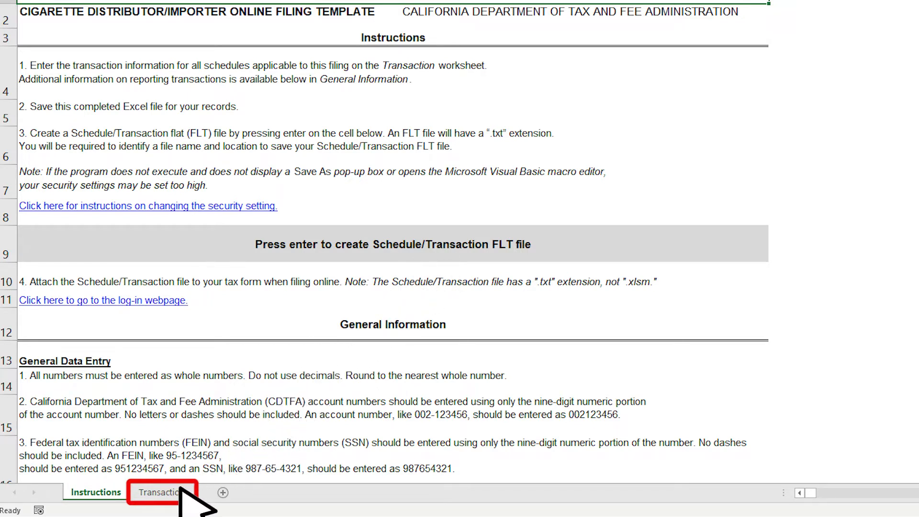
pyautogui.click(181, 490)
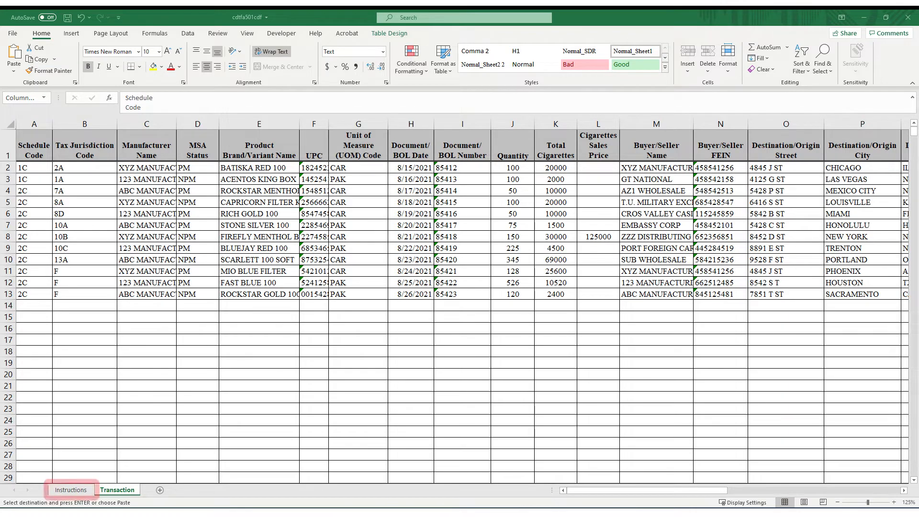
pyautogui.click(82, 489)
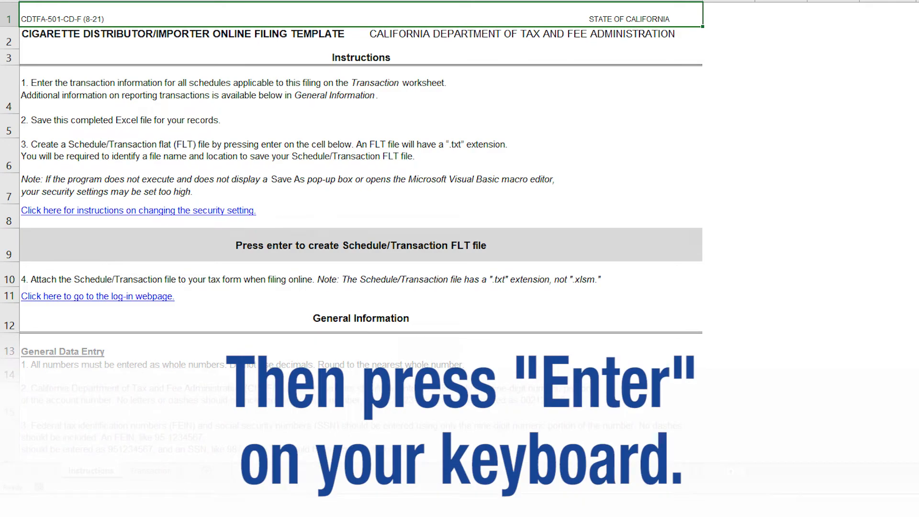
# Enter the account number and the 08/01/2021 to 08/31/2021 period as the FLT header
pyautogui.press('Return')
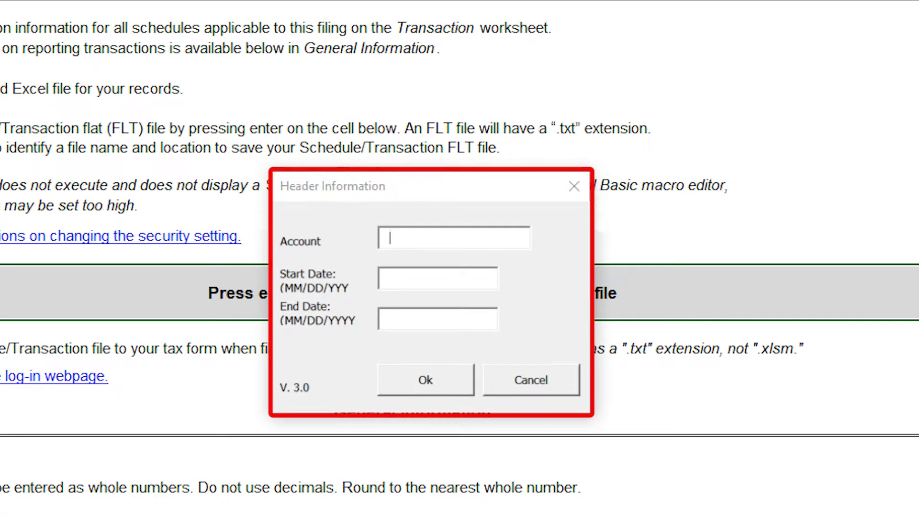
pyautogui.write('123456789')
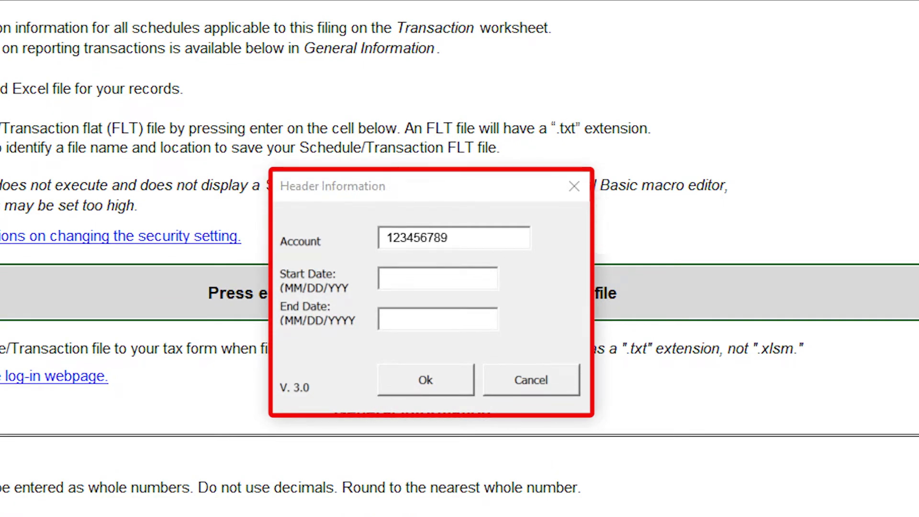
pyautogui.press('Tab')
pyautogui.write('08/01/2021')
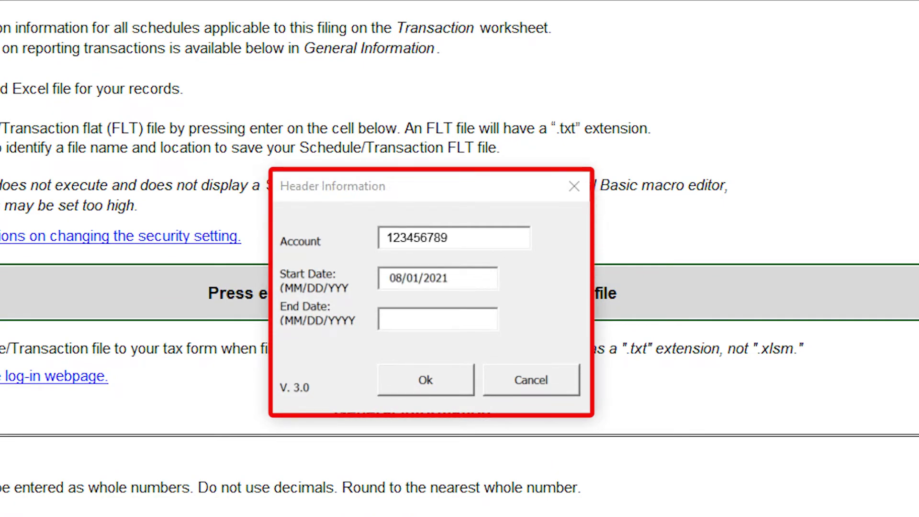
pyautogui.press('Tab')
pyautogui.write('08/31/2021')
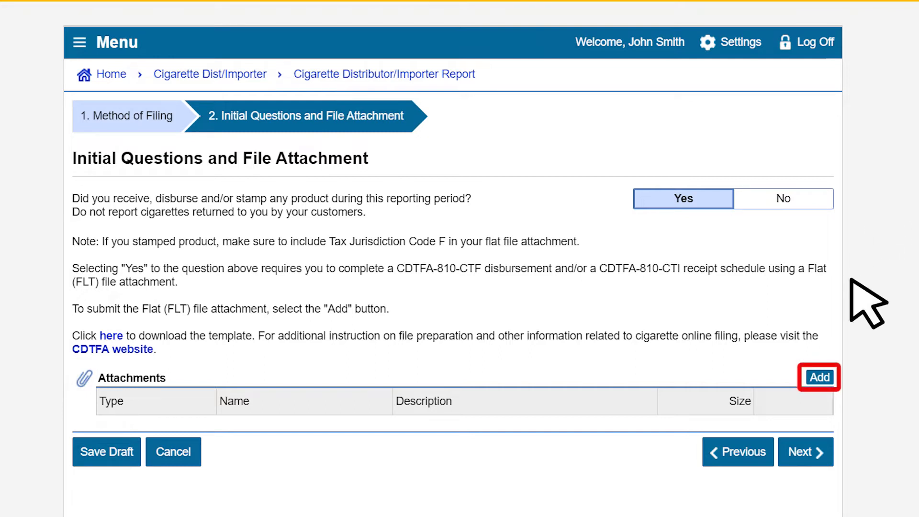
# Add August 2021.txt as a Cigarette Tax Flat File attachment described 'August 2021'
pyautogui.click(819, 377)
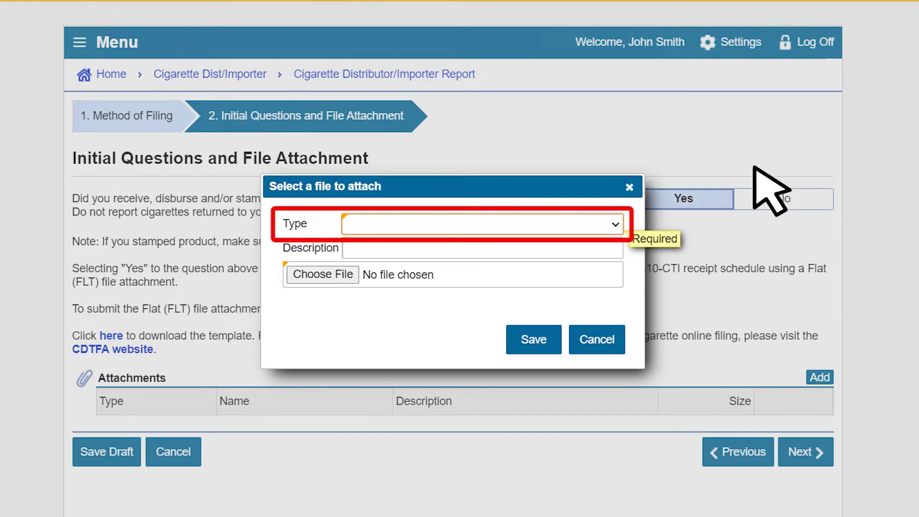
pyautogui.click(616, 224)
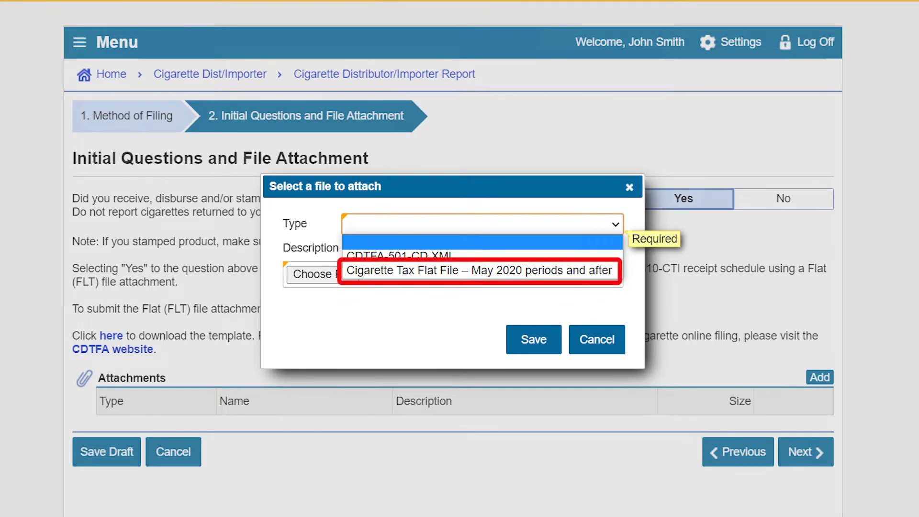
pyautogui.click(601, 269)
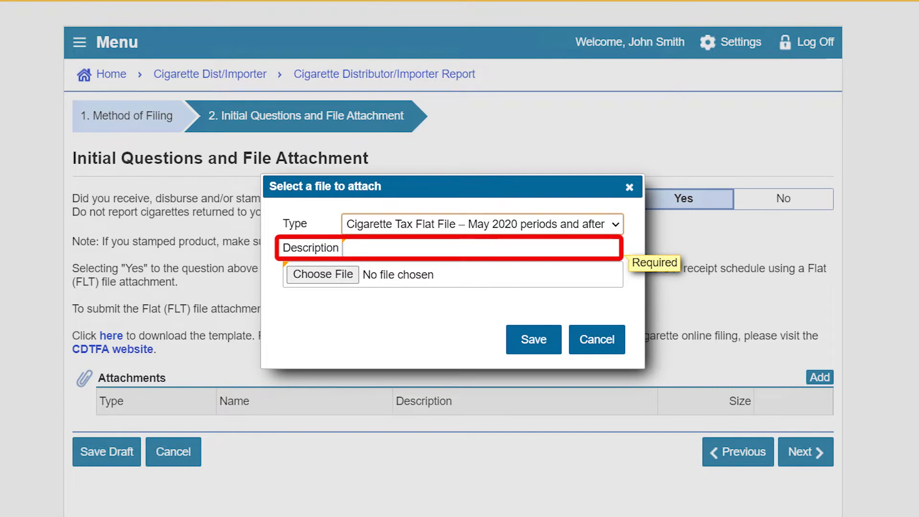
pyautogui.write('August 2021')
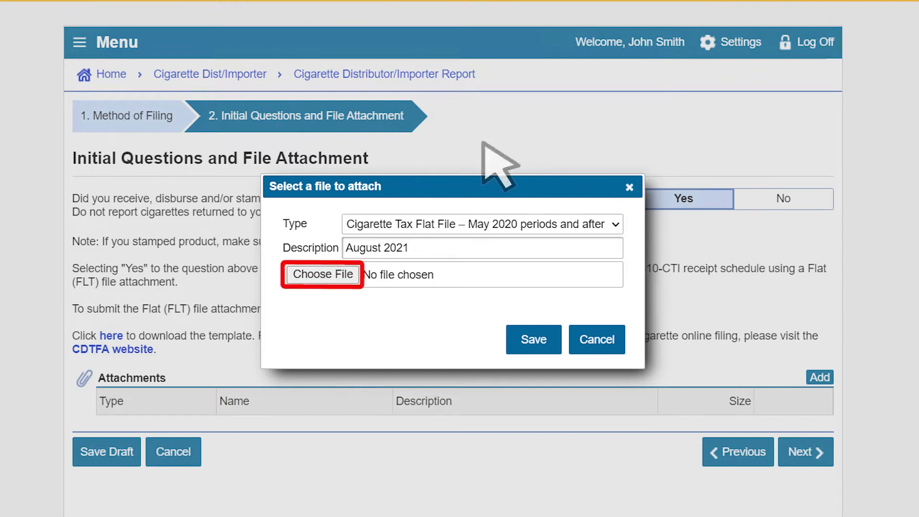
pyautogui.click(335, 270)
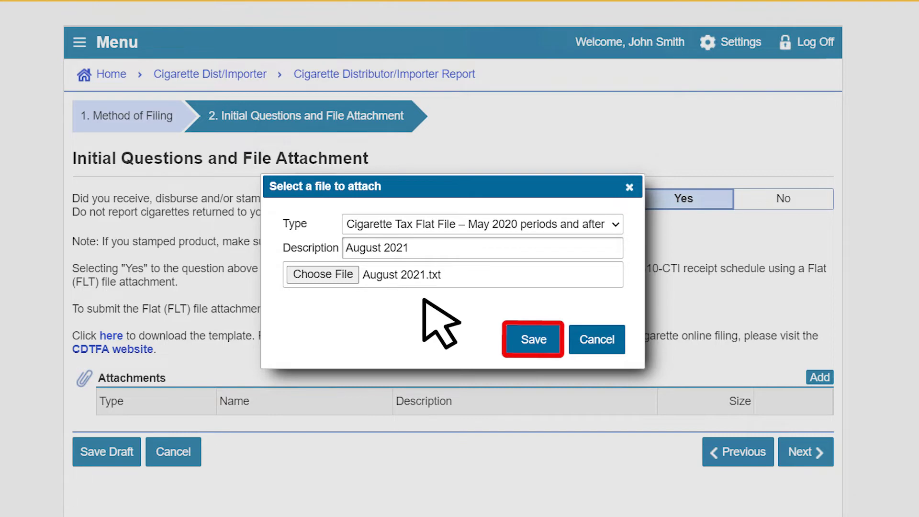
pyautogui.click(539, 339)
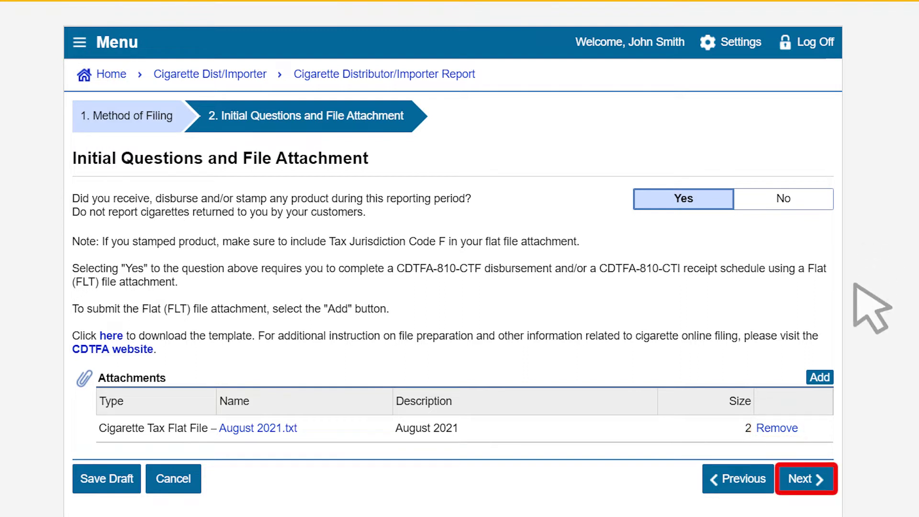
# Proceed from the attachments page to the Cigarette Stock and Tax Summary
pyautogui.click(815, 476)
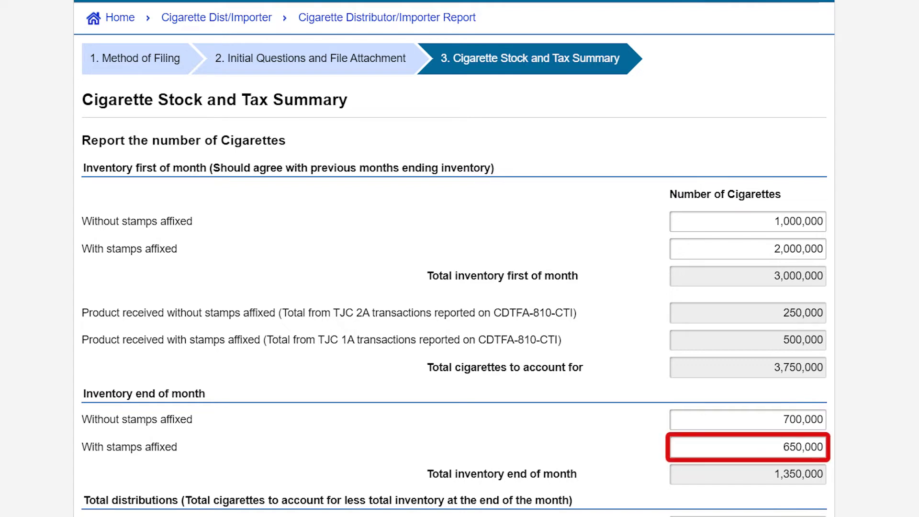
# Scroll down the Cigarette Stock and Tax Summary to review the distribution totals
pyautogui.scroll(-4, 453, 258)
pyautogui.scroll(-3, 454, 258)
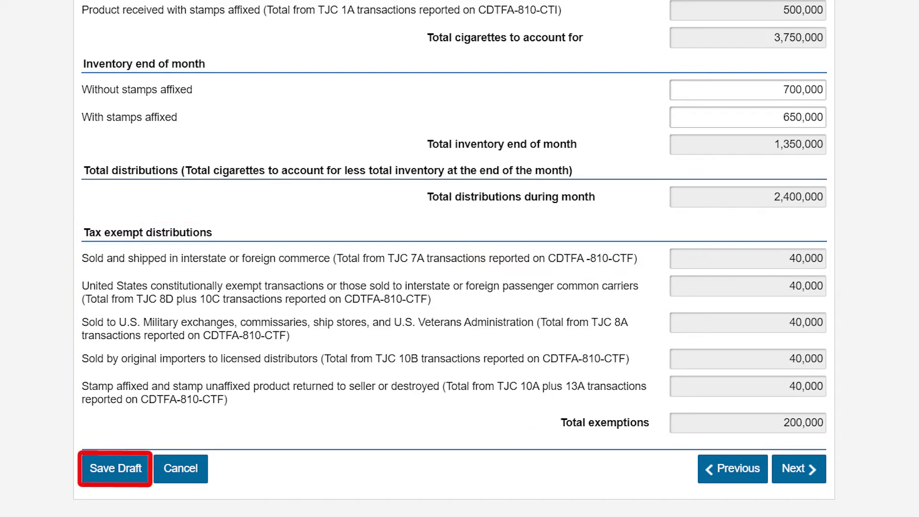
# Save the return as a draft, confirm with the password, and continue editing
pyautogui.click(134, 468)
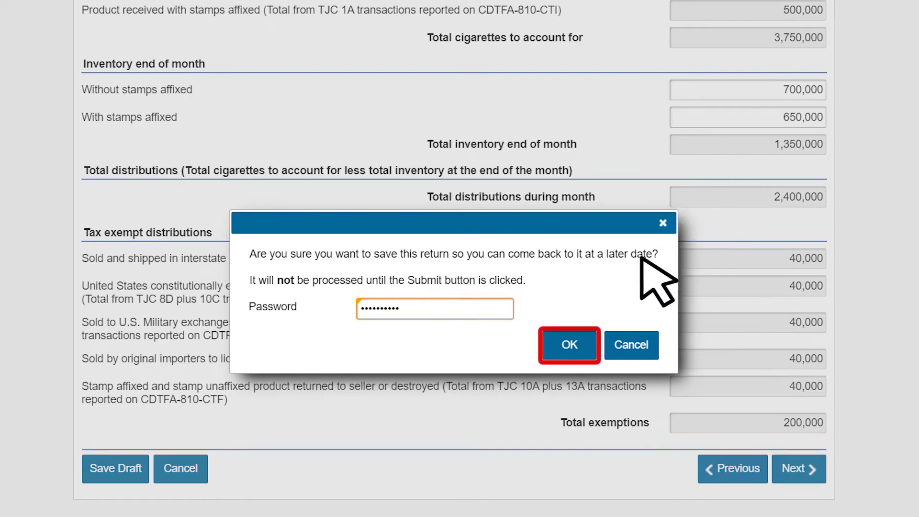
pyautogui.click(583, 337)
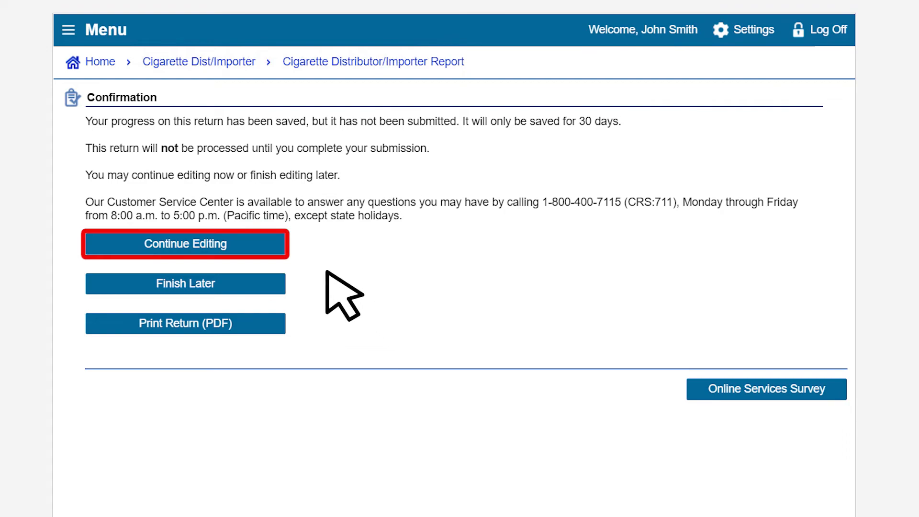
pyautogui.click(267, 243)
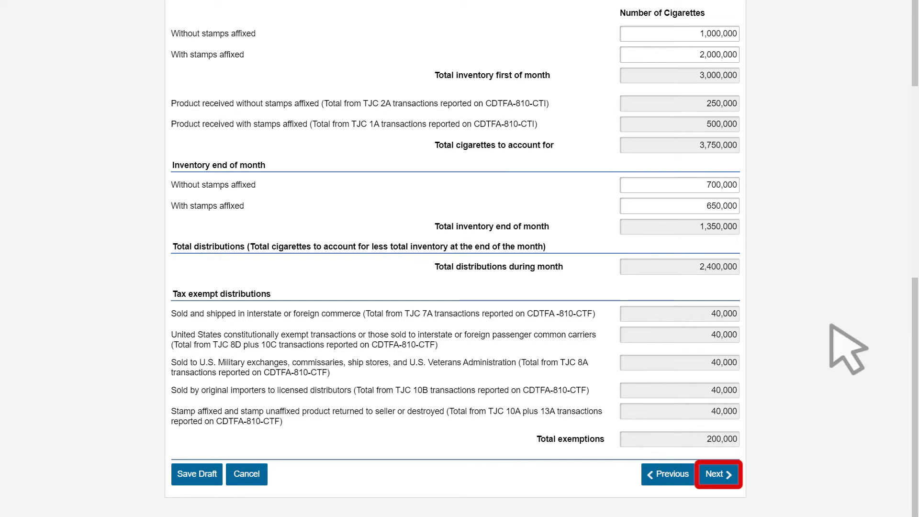
# Advance to the Stamp Account for Calendar Month step
pyautogui.click(717, 474)
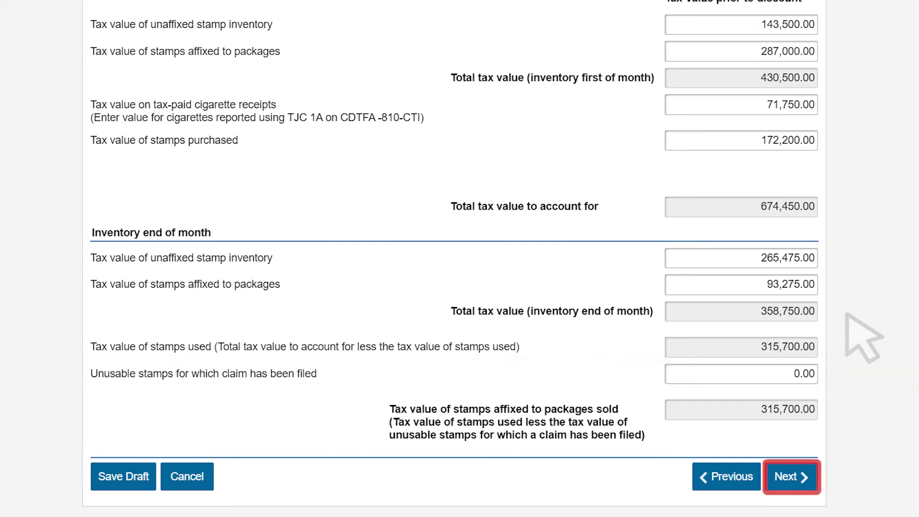
# Pass through the Summary showing 315,700.00 taxable distributions to Your Information
pyautogui.click(794, 478)
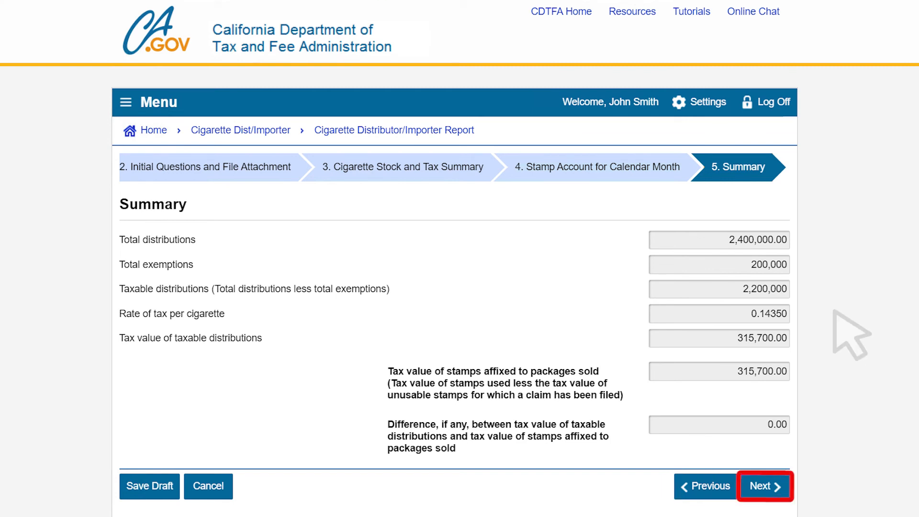
pyautogui.click(779, 483)
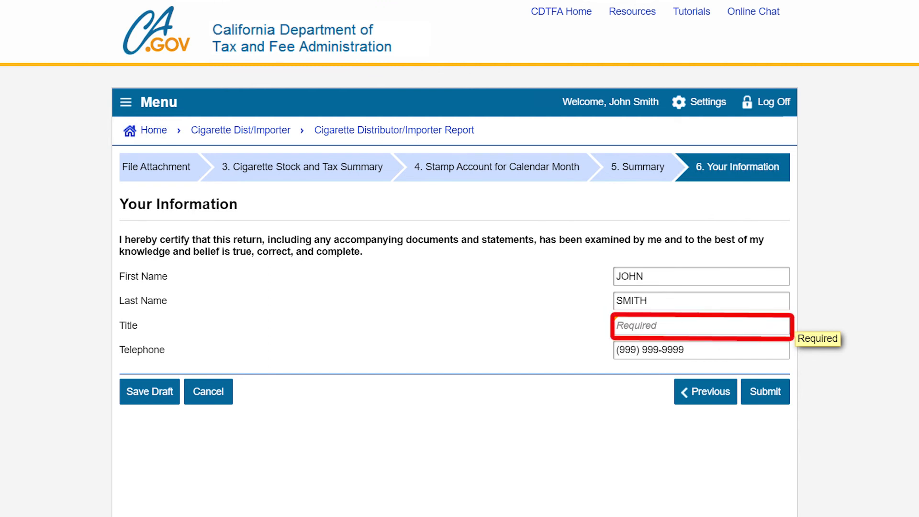
# Enter TITLE as the signer's title and submit the return to bring up the Declaration of Intent
pyautogui.write('TITLE')
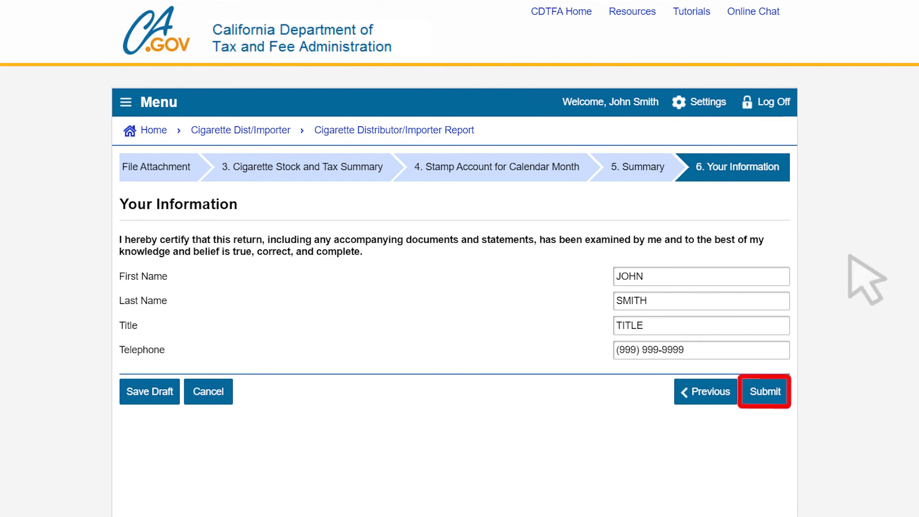
pyautogui.click(765, 391)
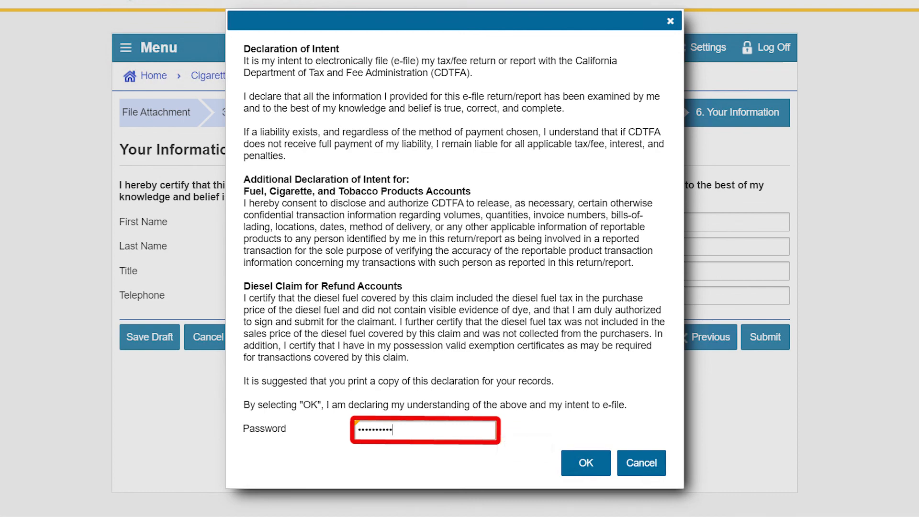
# Confirm the e-file Declaration of Intent with the account password to get the confirmation number
pyautogui.click(584, 460)
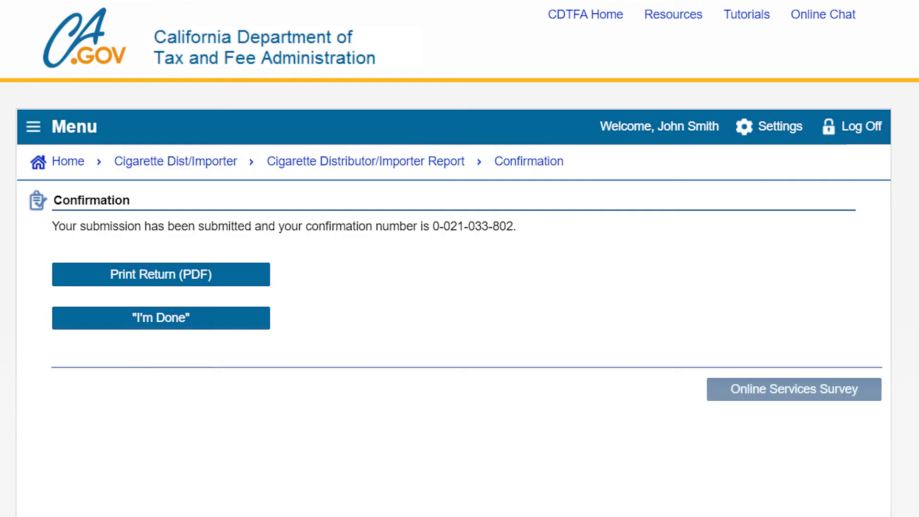